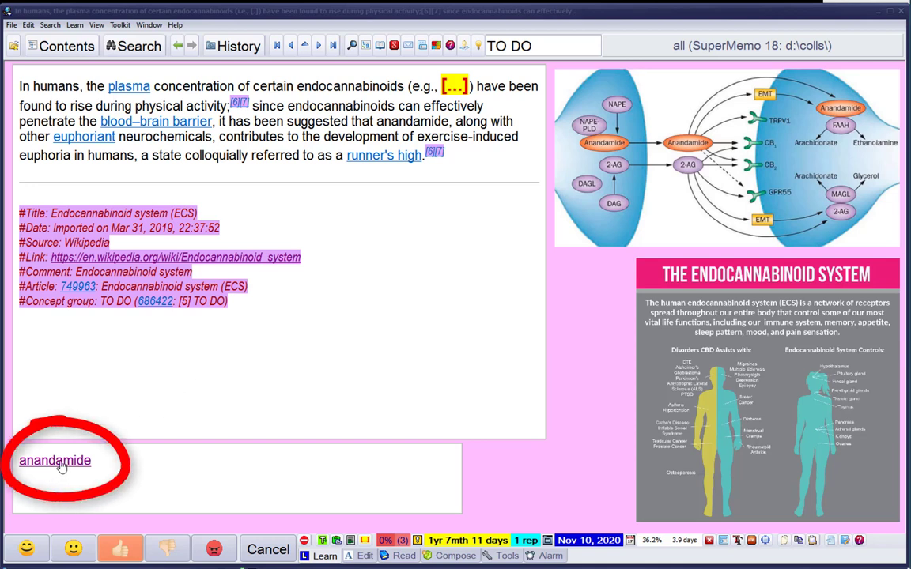
Step: Open the anandamide link's Wikipedia article in a separate Internet Explorer window
right_click(61, 467)
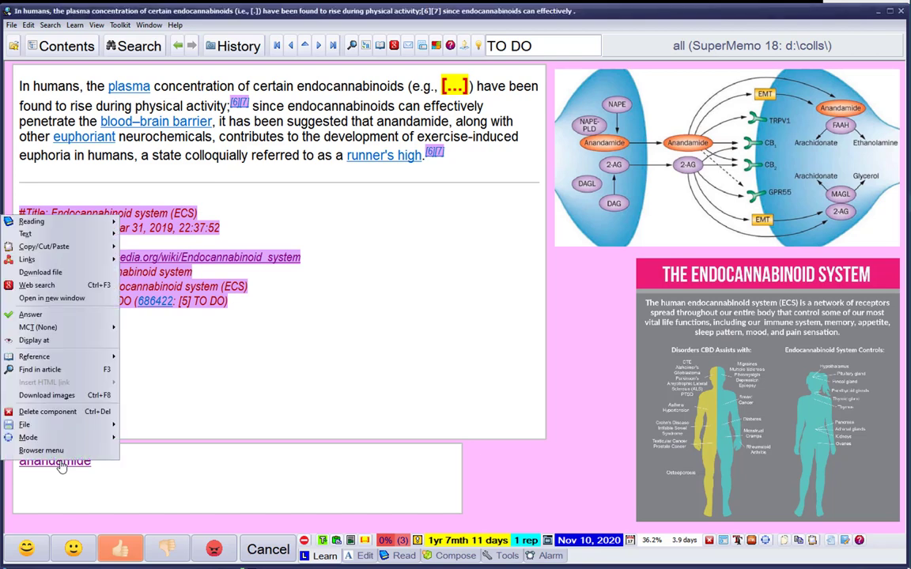
click(66, 299)
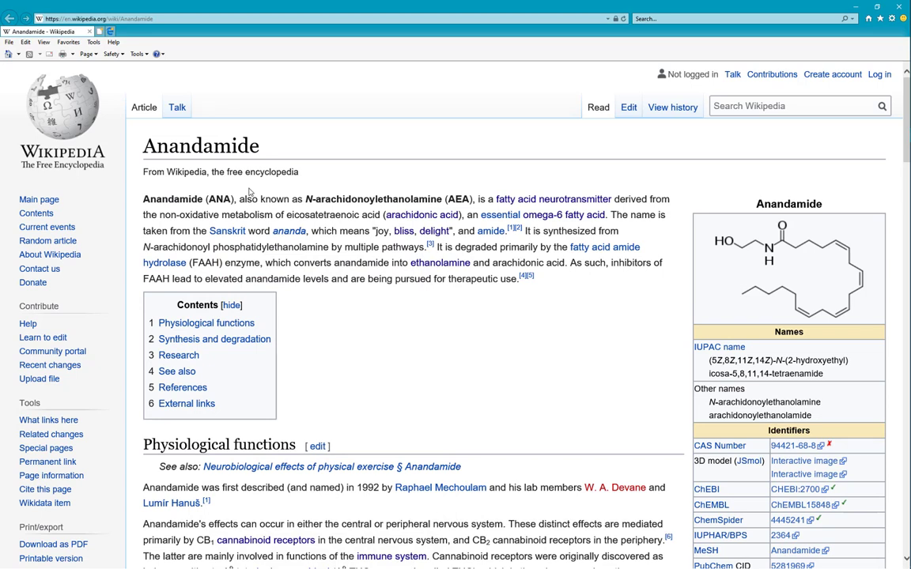
Step: Open background tabs for Fatty acid, Arachidonic acid, Omega-6, bliss, delight, Amide, FAAH and Ethanolamine
middle_click(510, 202)
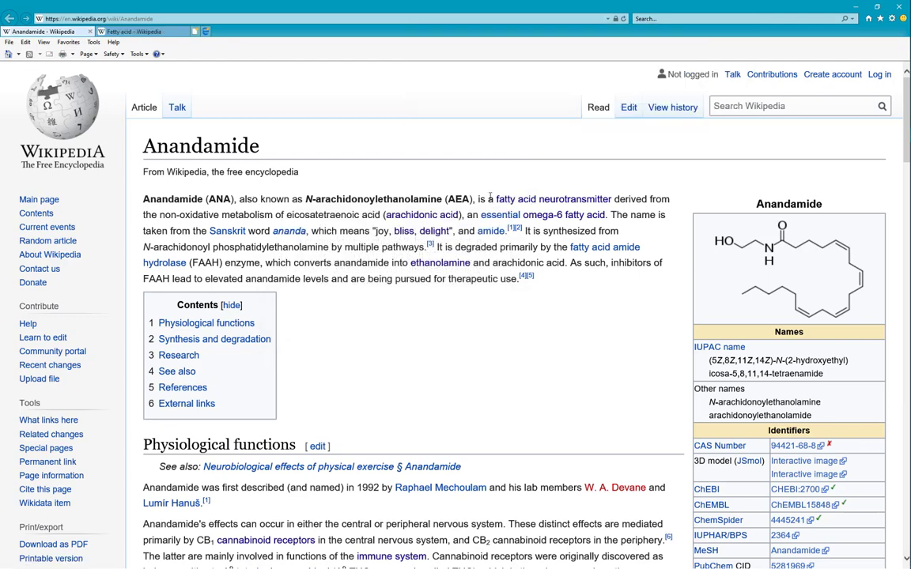
middle_click(451, 215)
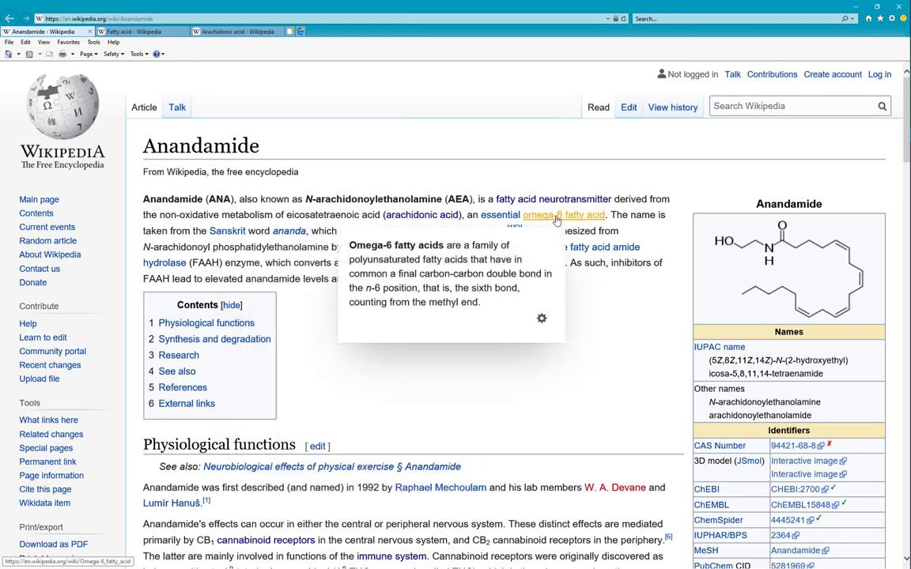
middle_click(555, 216)
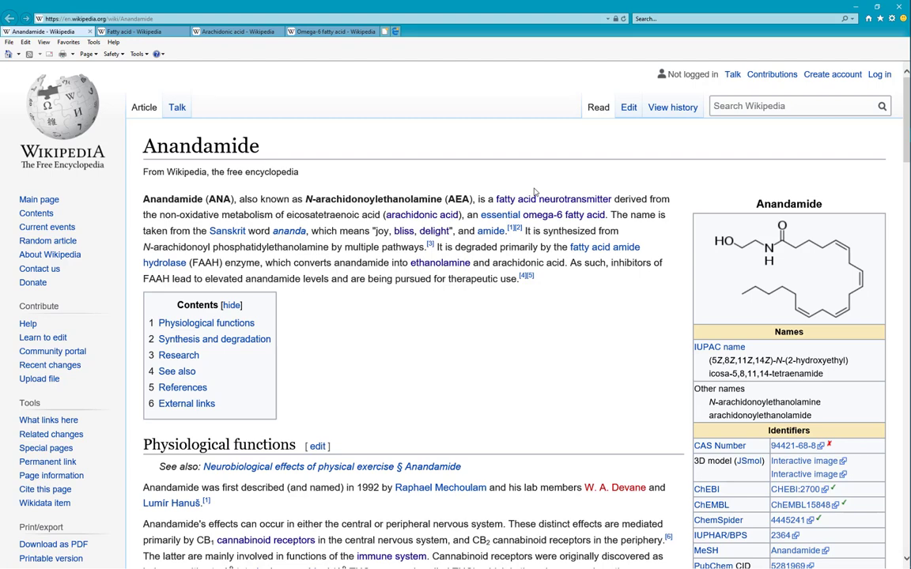
middle_click(404, 231)
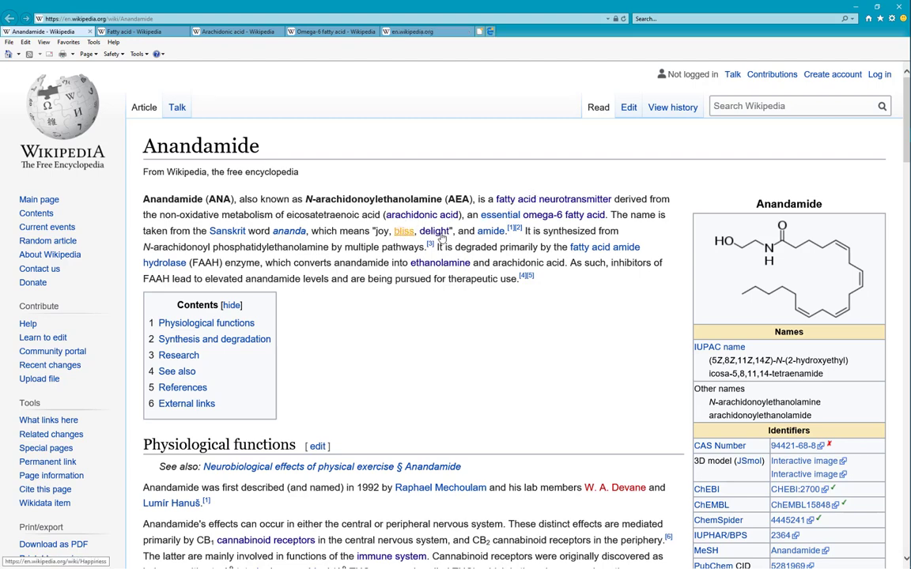
middle_click(434, 231)
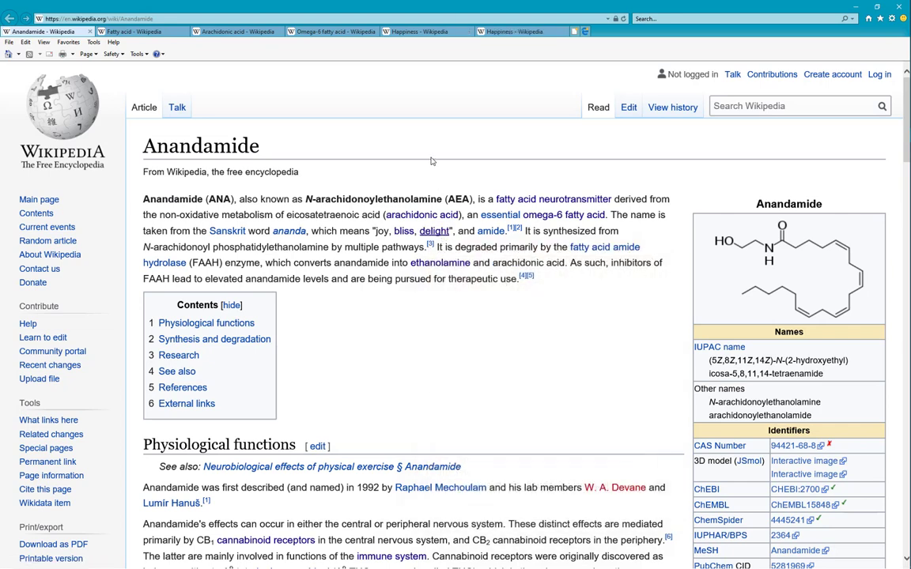
middle_click(500, 232)
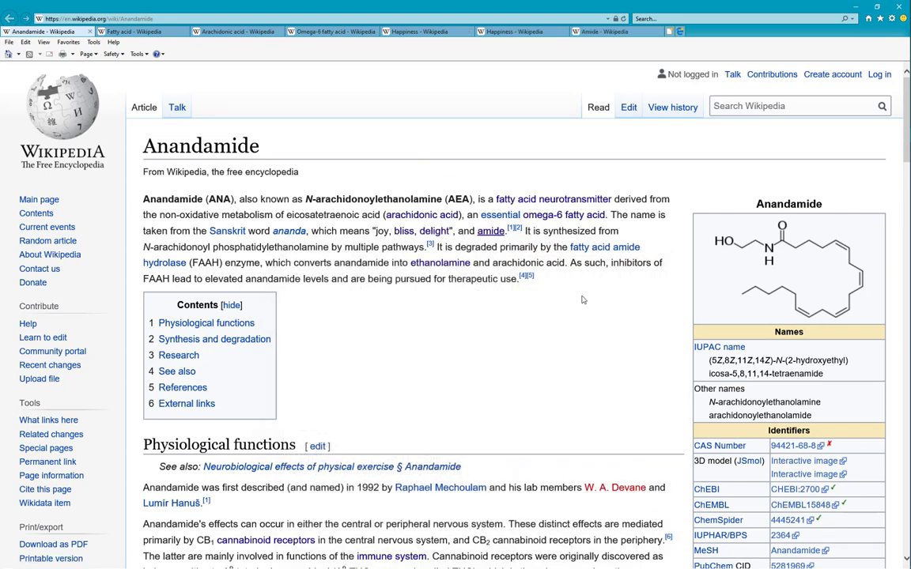
middle_click(575, 246)
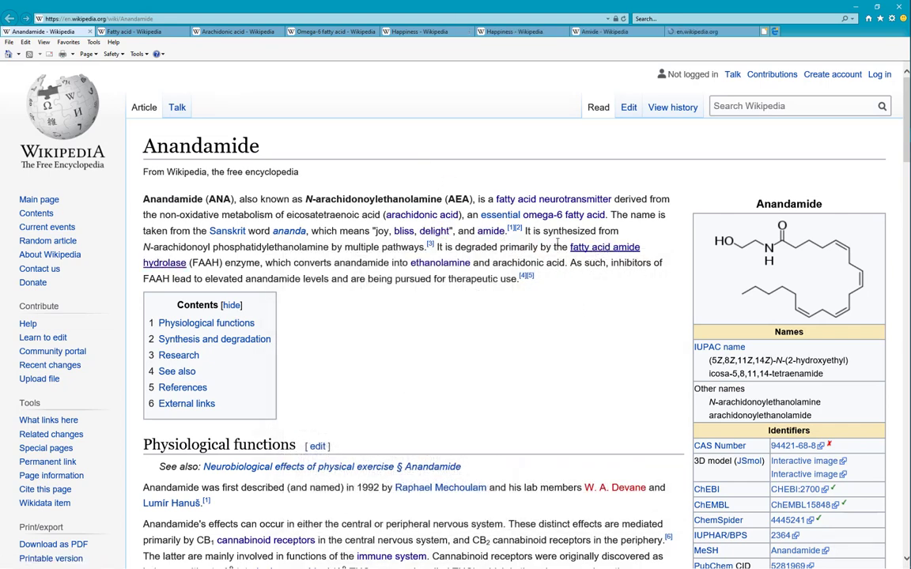
middle_click(458, 267)
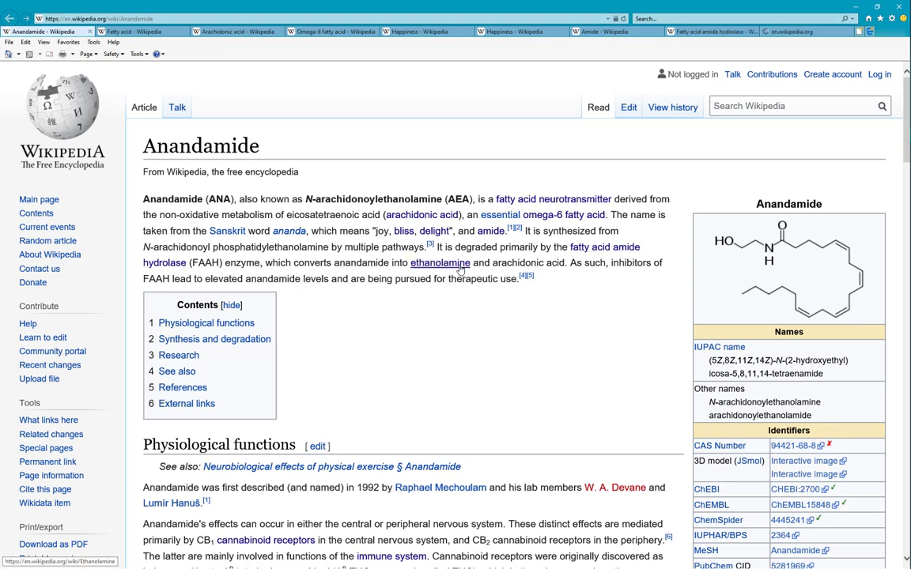
scroll(444, 314, down, 3)
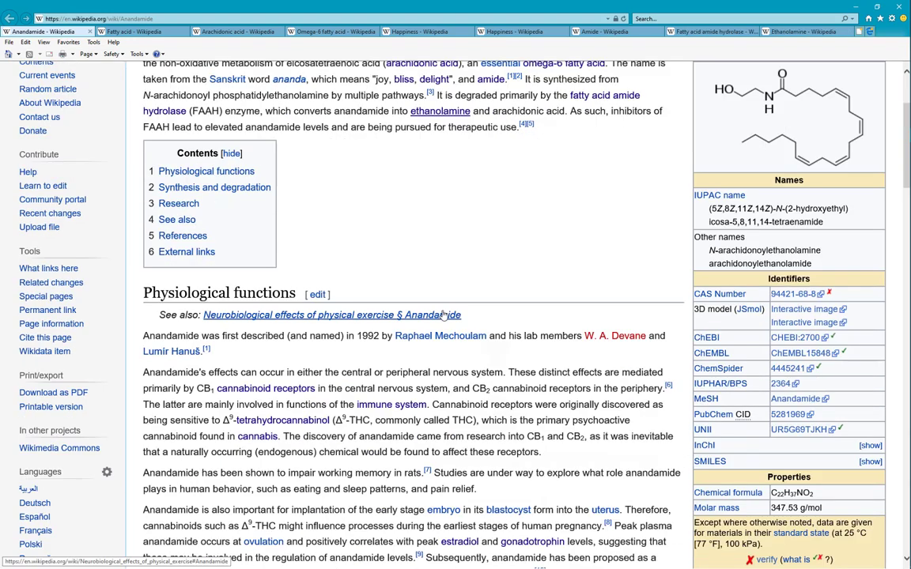
Step: Open tabs for Cannabinoid receptor, THC, Cannabis, Estradiol, Gonadotropin, Nucleus accumbens and runner's high
middle_click(289, 389)
mouse_move(371, 405)
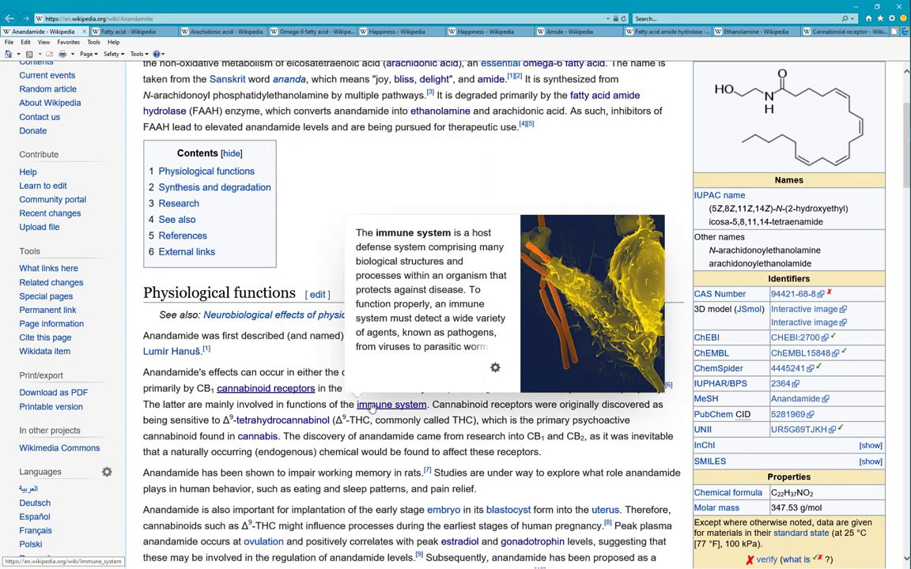
middle_click(302, 425)
middle_click(257, 436)
scroll(238, 395, down, 1)
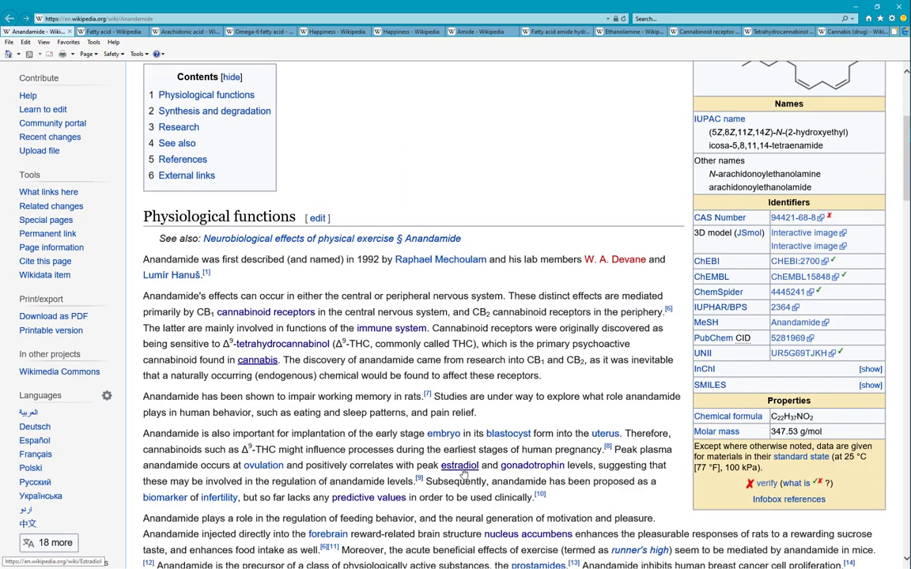
middle_click(464, 473)
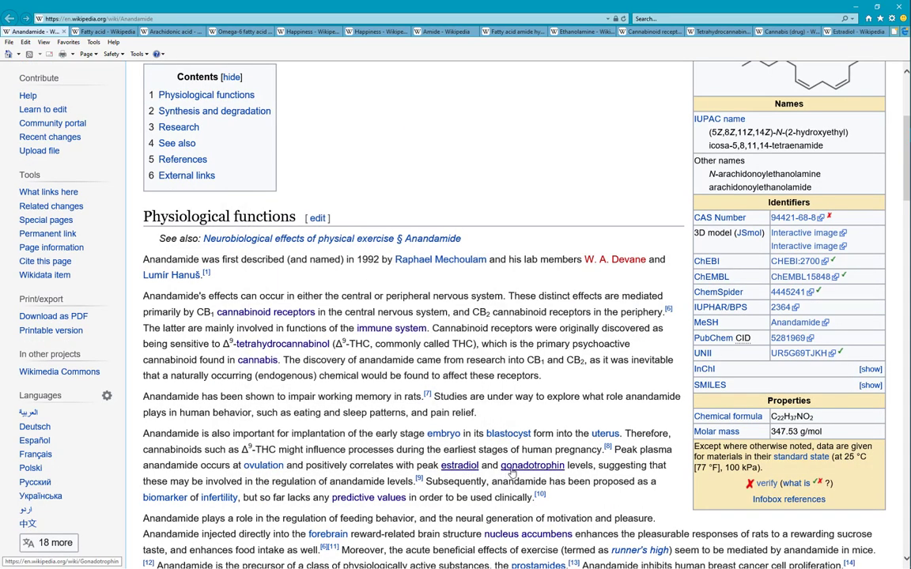
middle_click(513, 472)
scroll(513, 472, down, 1)
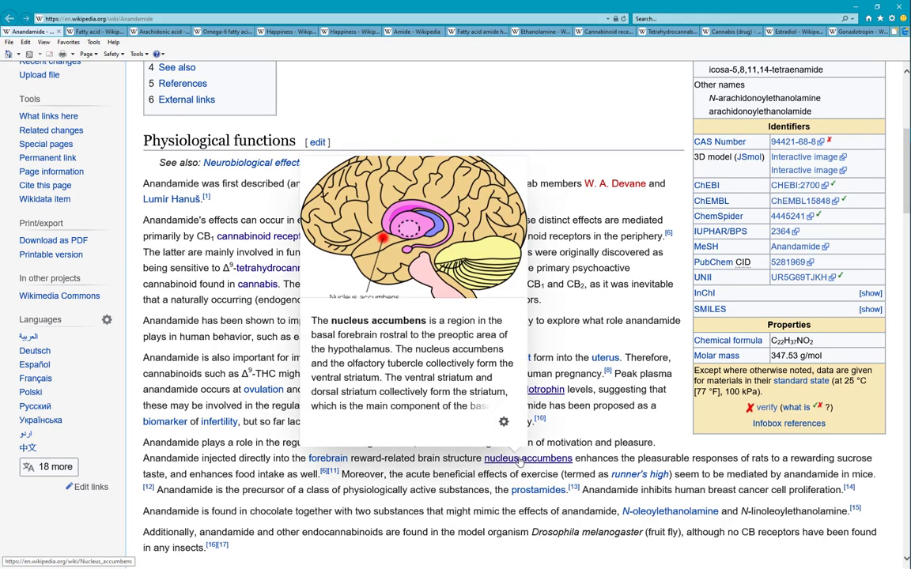
middle_click(519, 459)
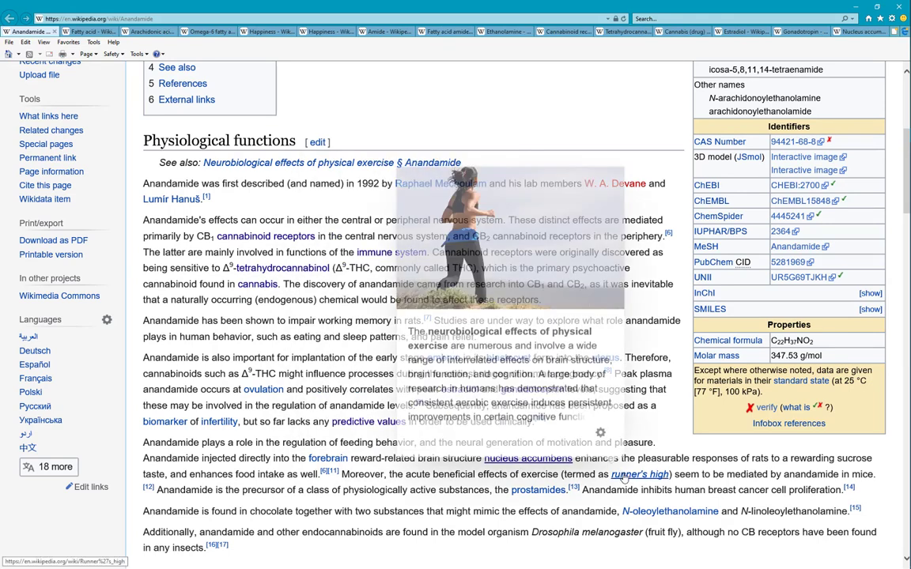
middle_click(625, 475)
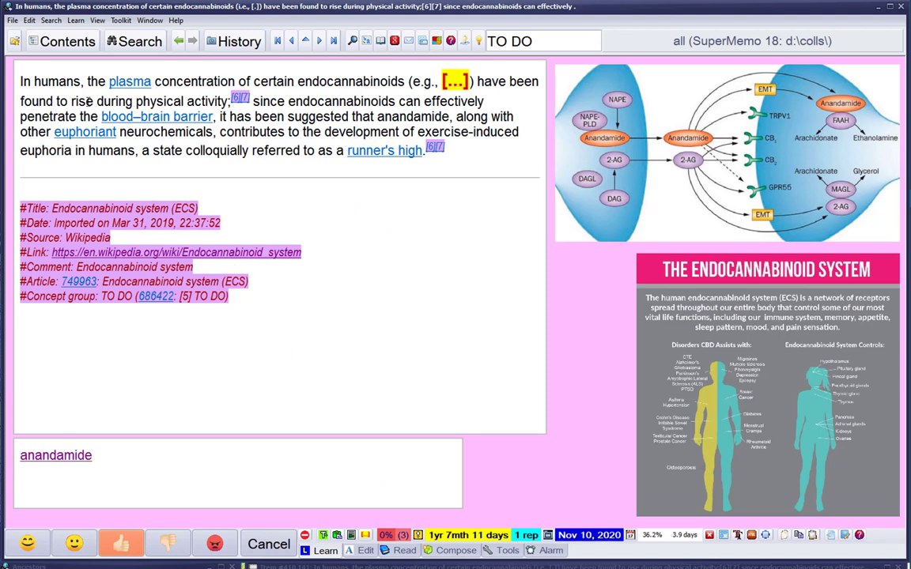
Step: Start the Edit > Web import > Wikipedia import listing the 16 open browser articles
click(30, 20)
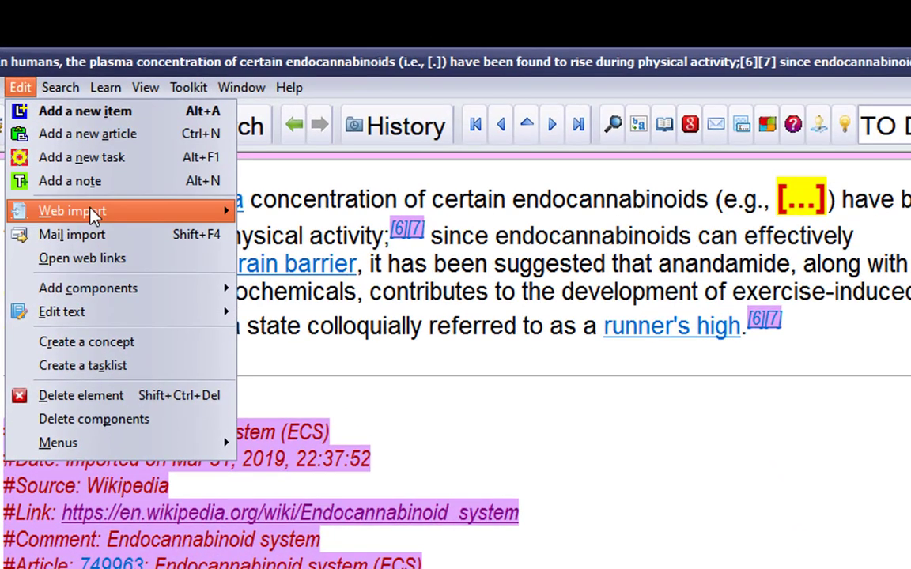
mouse_move(95, 211)
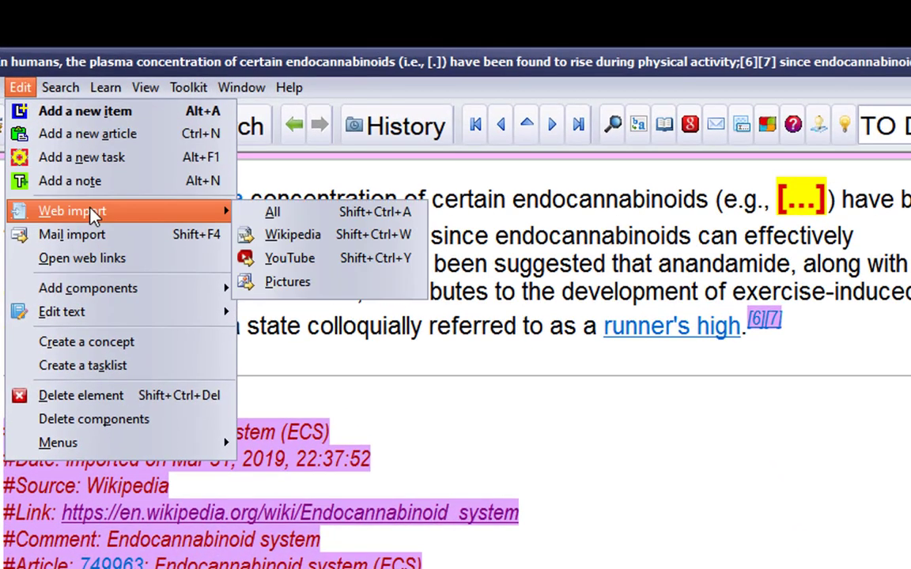
click(317, 243)
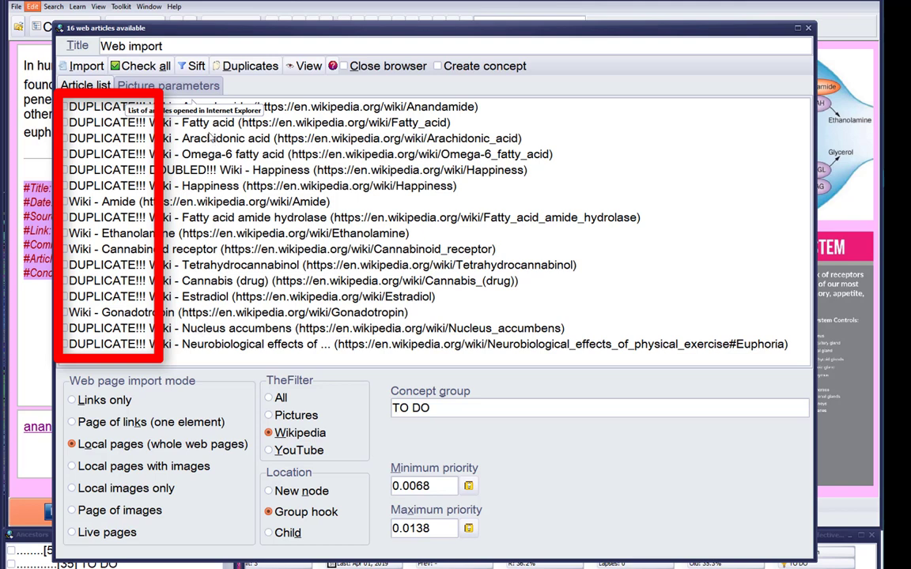
Step: Browse the 11 existing elements that duplicate the articles awaiting import
right_click(277, 159)
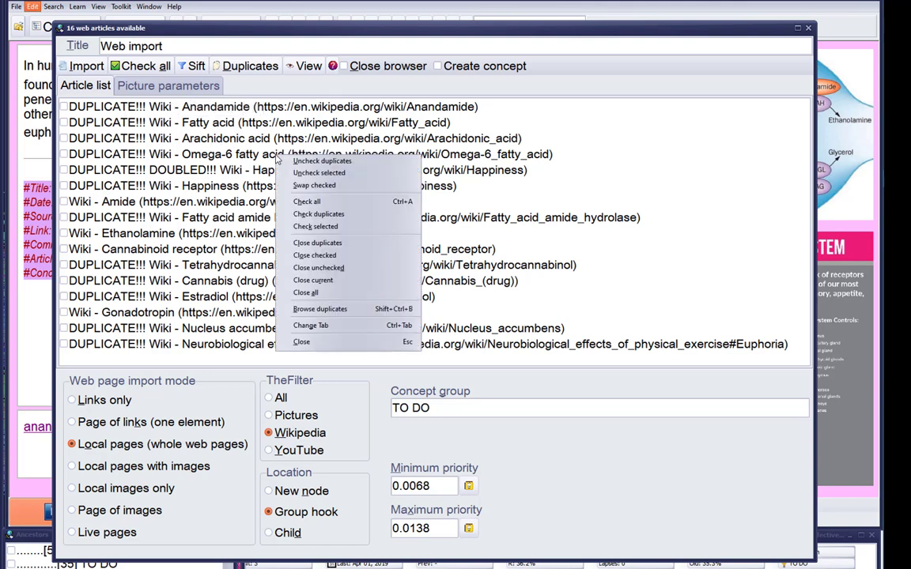
click(342, 310)
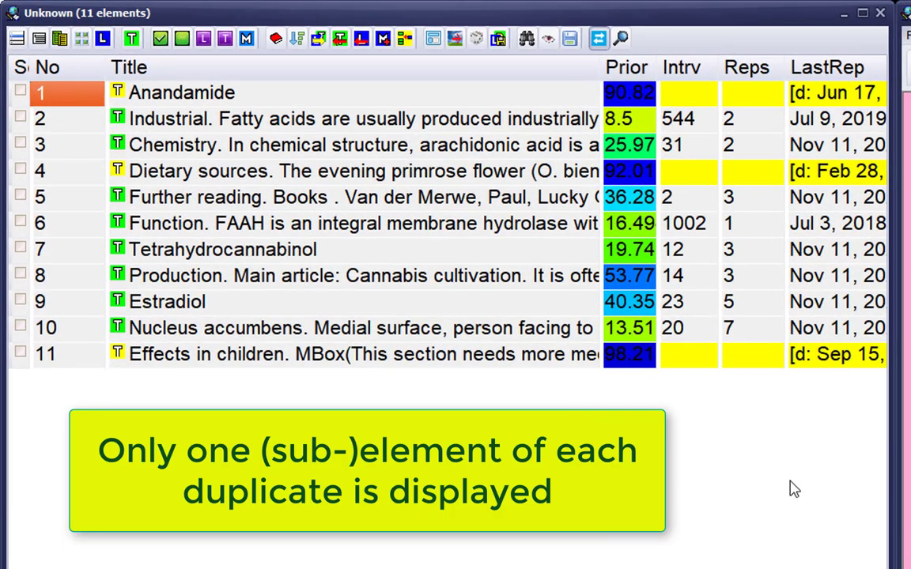
Step: List the duplicates' source articles, expand to all 294 descendants, then keep the 258 memorized ones
click(275, 40)
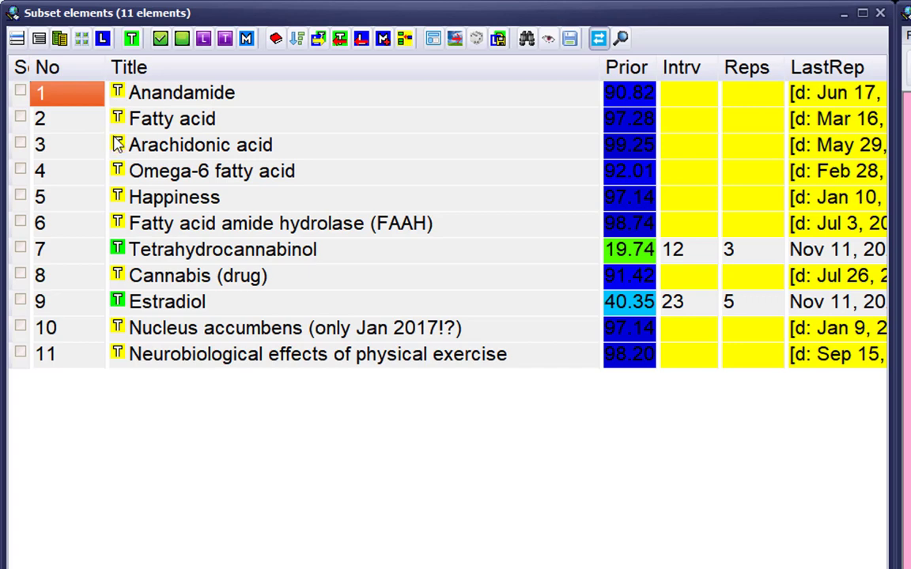
click(16, 38)
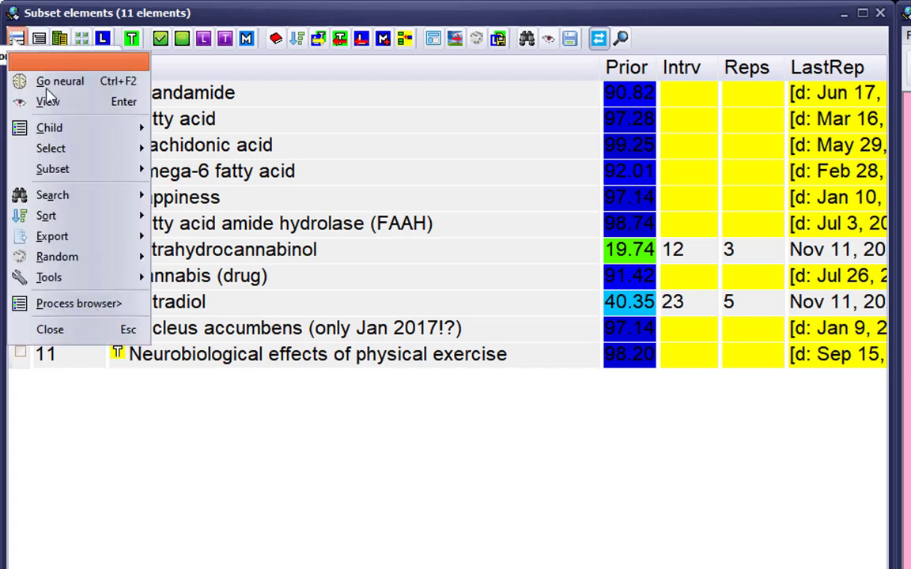
mouse_move(80, 138)
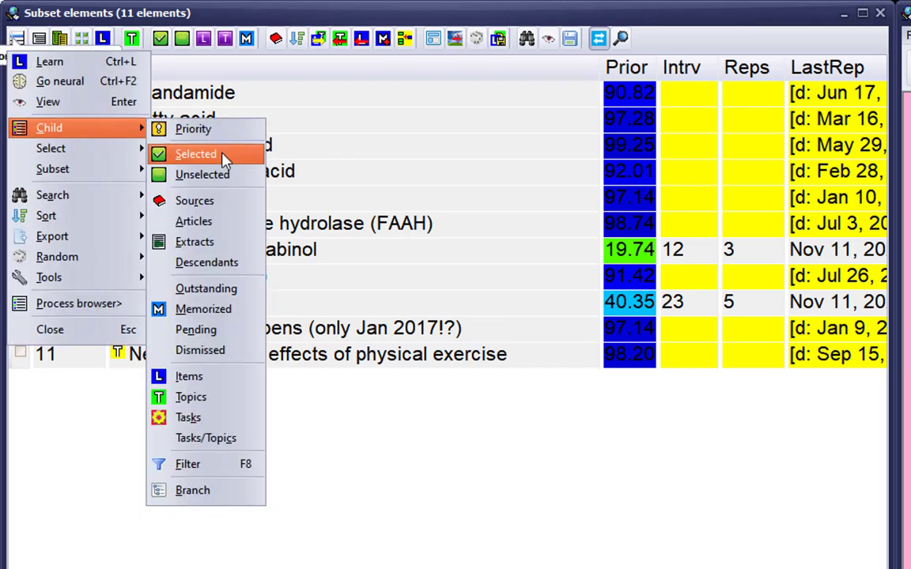
click(238, 266)
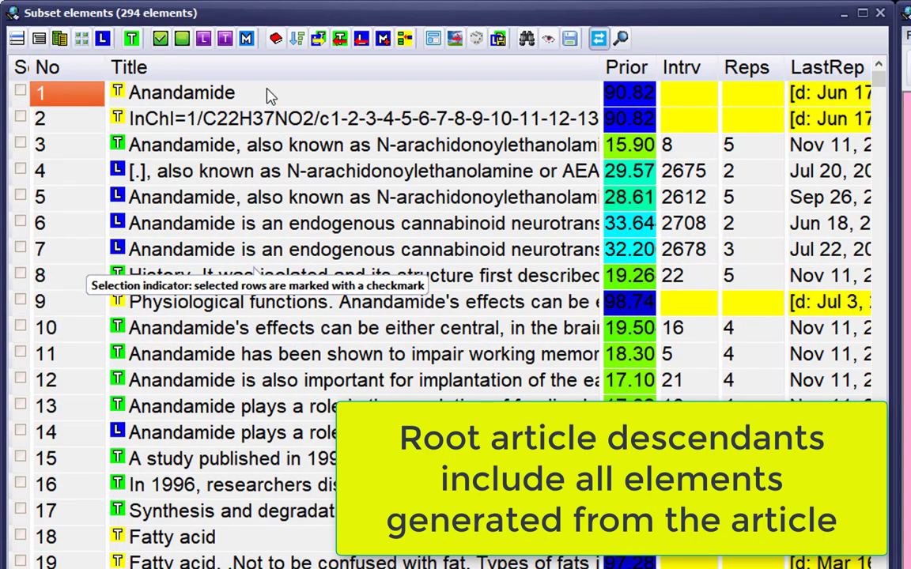
click(247, 39)
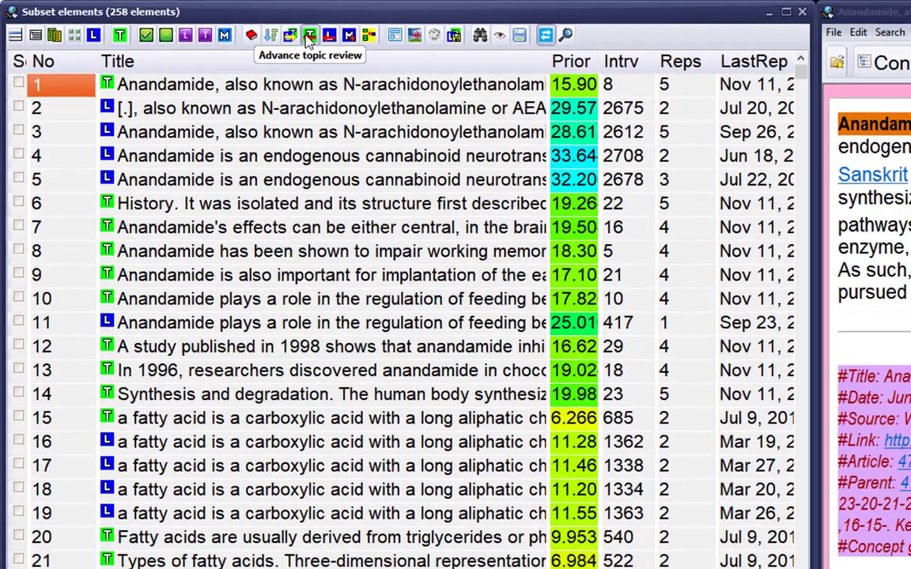
Step: Advance the subset's reviews to fall due within 7 days and dismiss the results summary
click(339, 39)
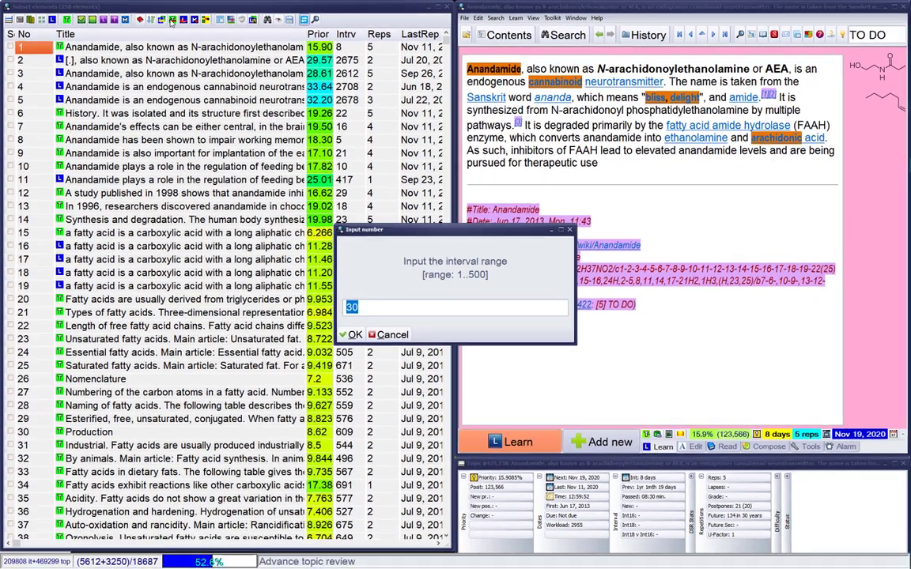
text(7)
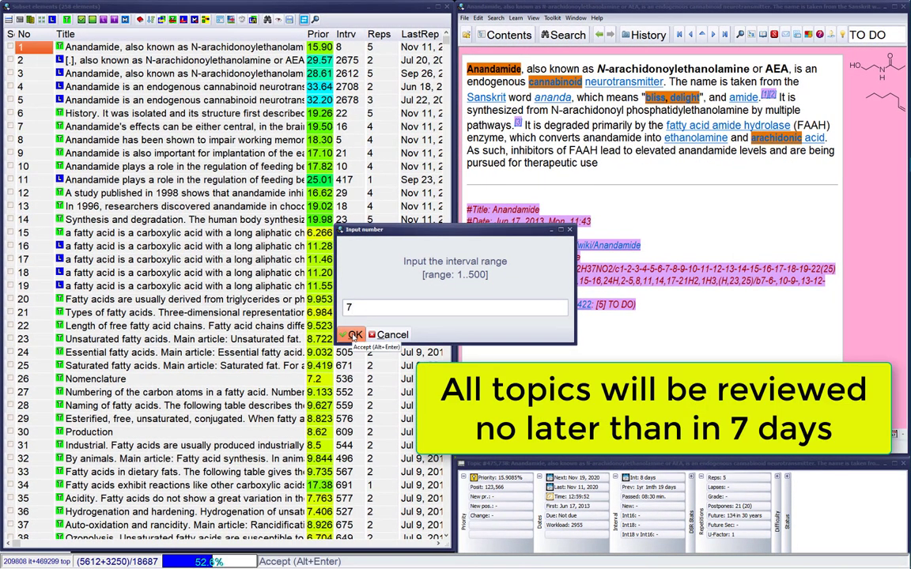
click(353, 336)
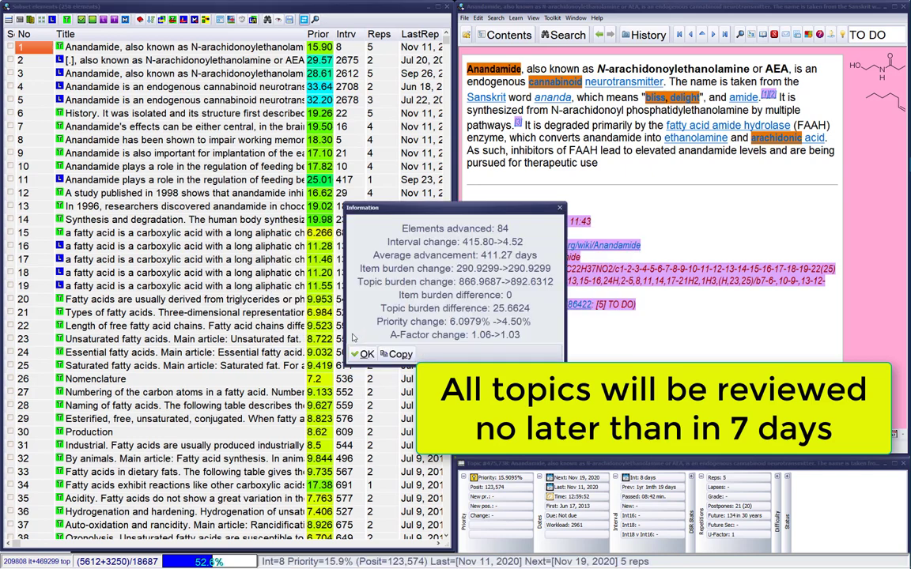
click(360, 354)
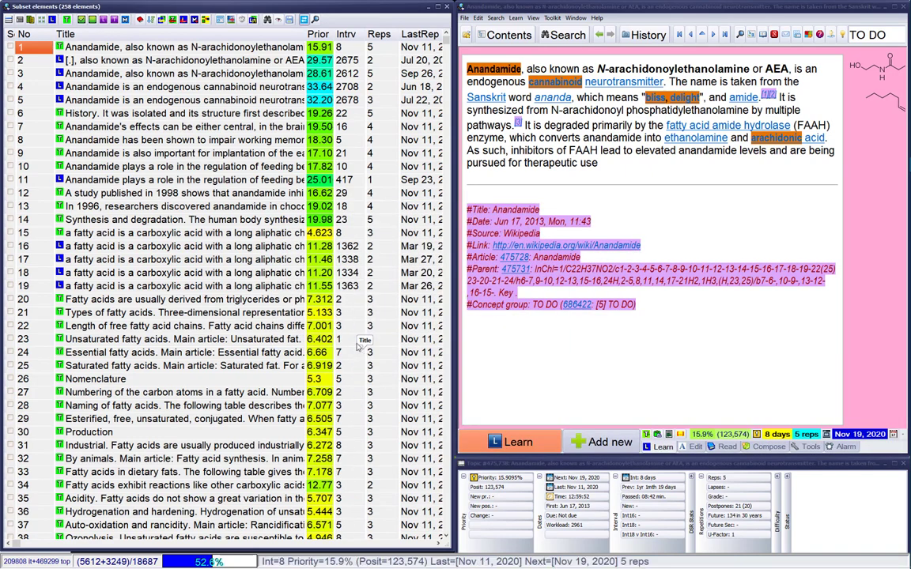
Step: Sort the subset by the Prior column in ascending order
click(318, 36)
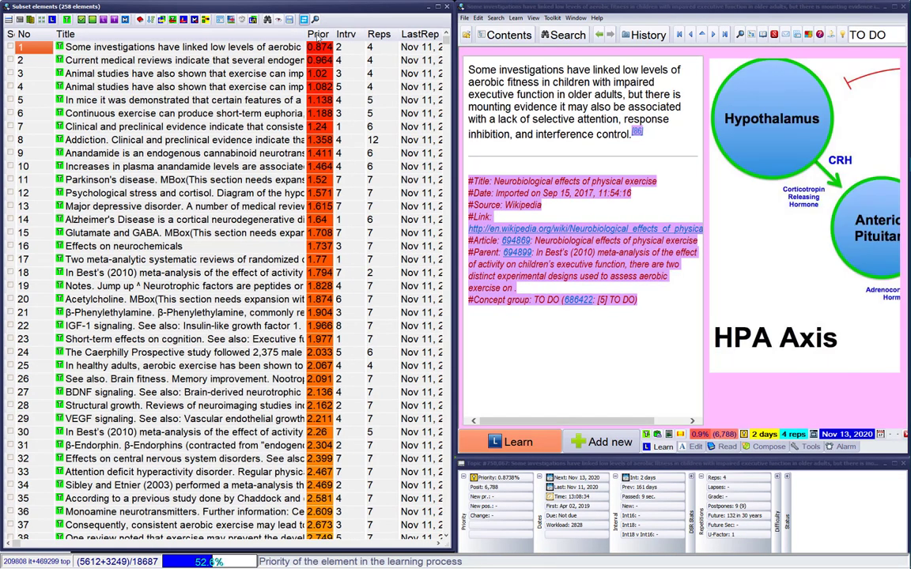
click(318, 36)
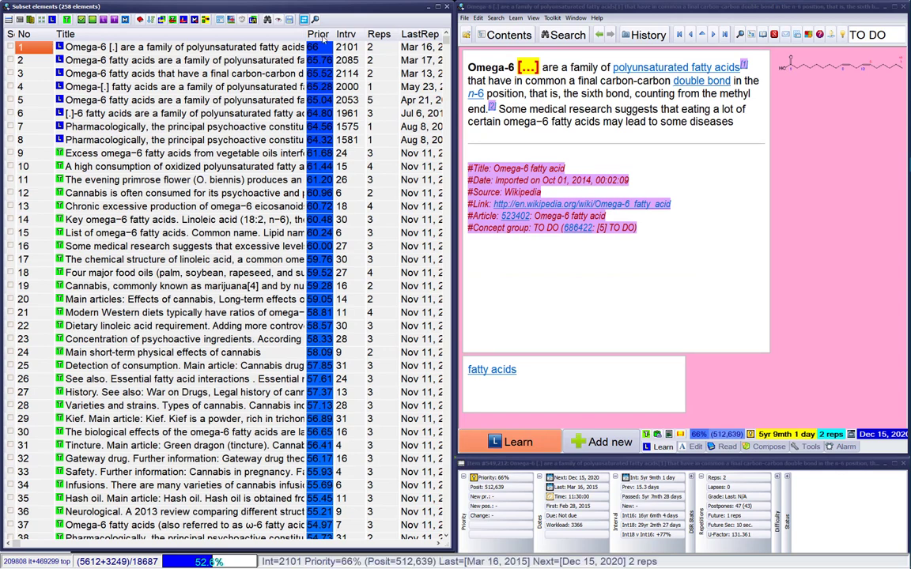
click(320, 36)
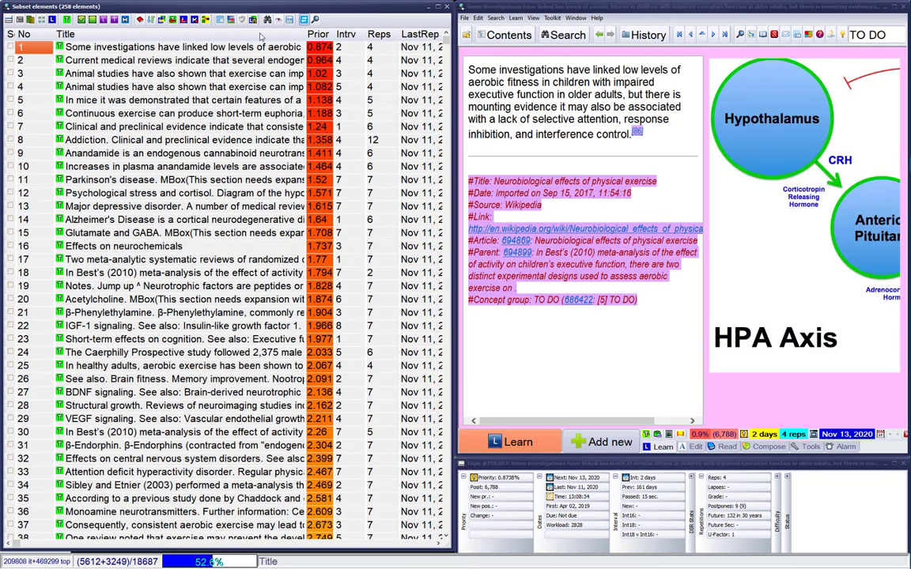
Step: Spread the 258 elements' priorities from minimum position 11 to a maximum of 6%
key(ctrl+shift+p)
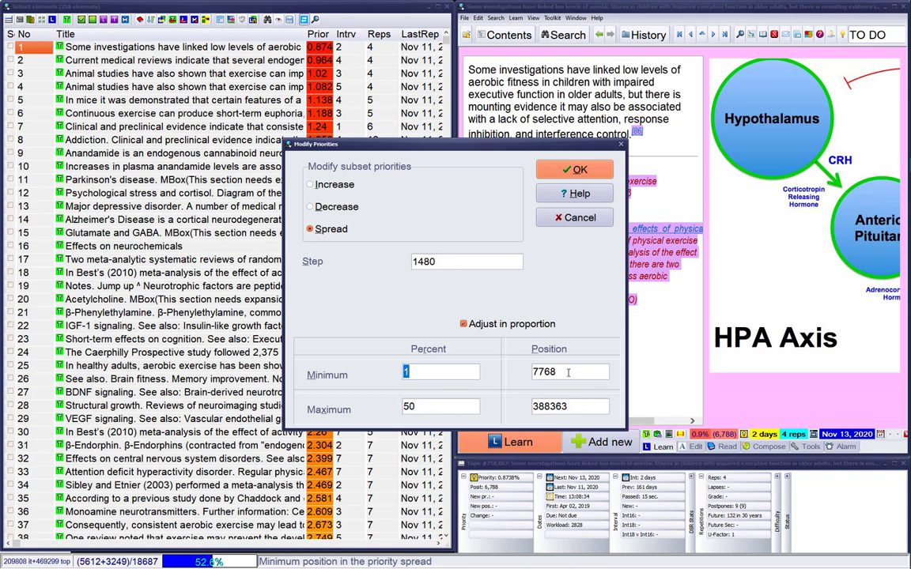
key(Tab)
text(11)
key(Tab)
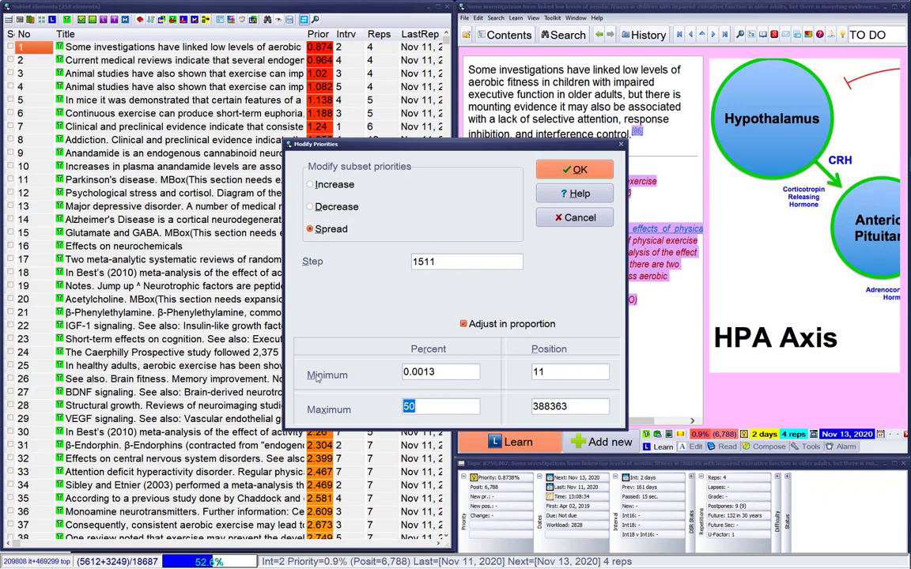
text(6)
click(575, 170)
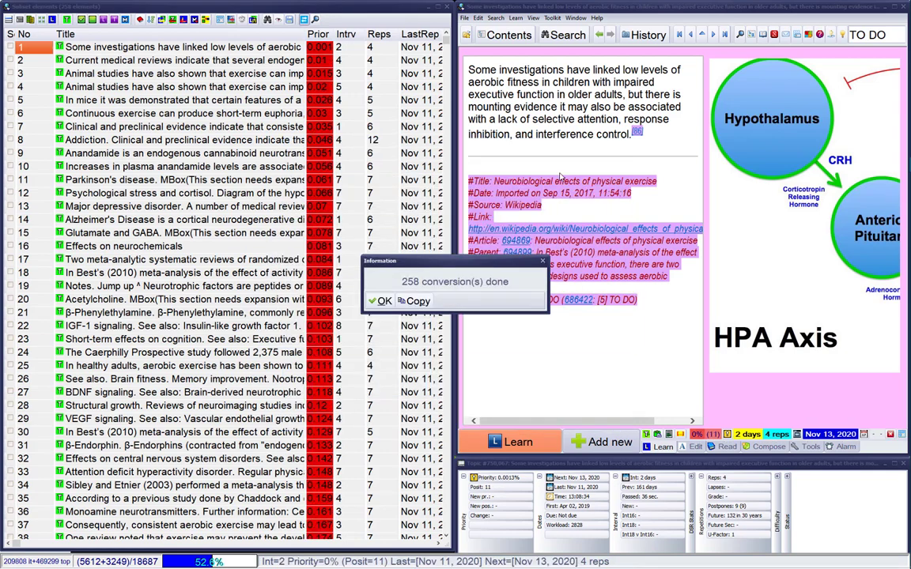
click(380, 300)
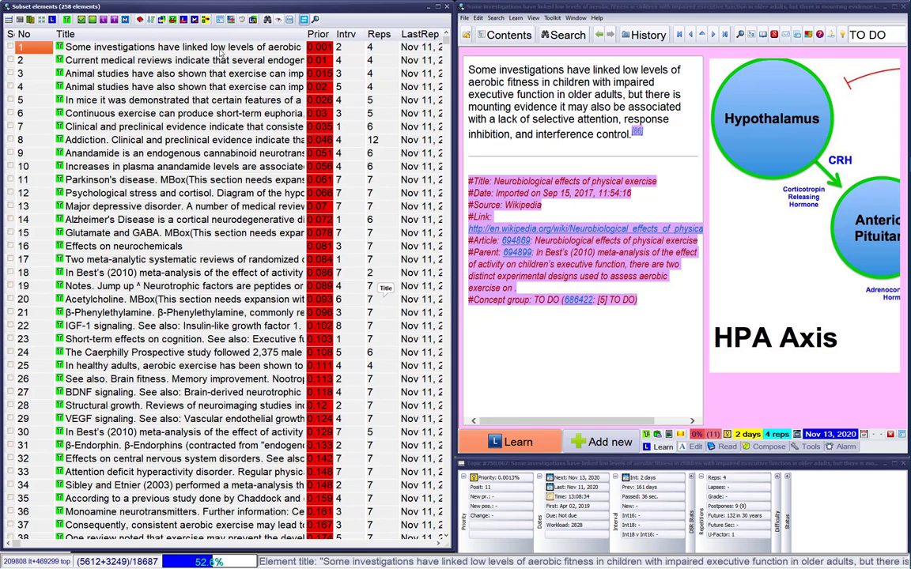
Step: Randomize the subset and add every 14th element to the outstanding queue, including today's elements
click(243, 19)
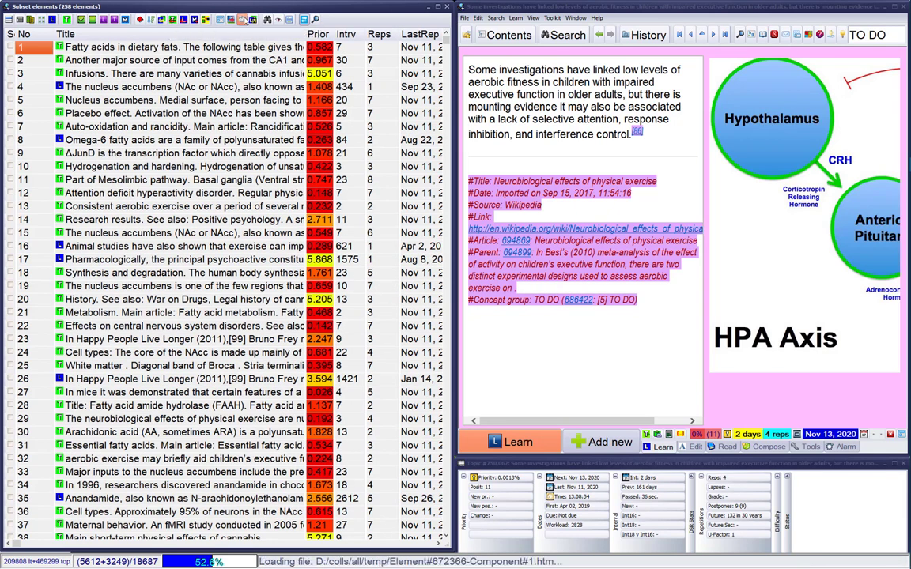
click(175, 19)
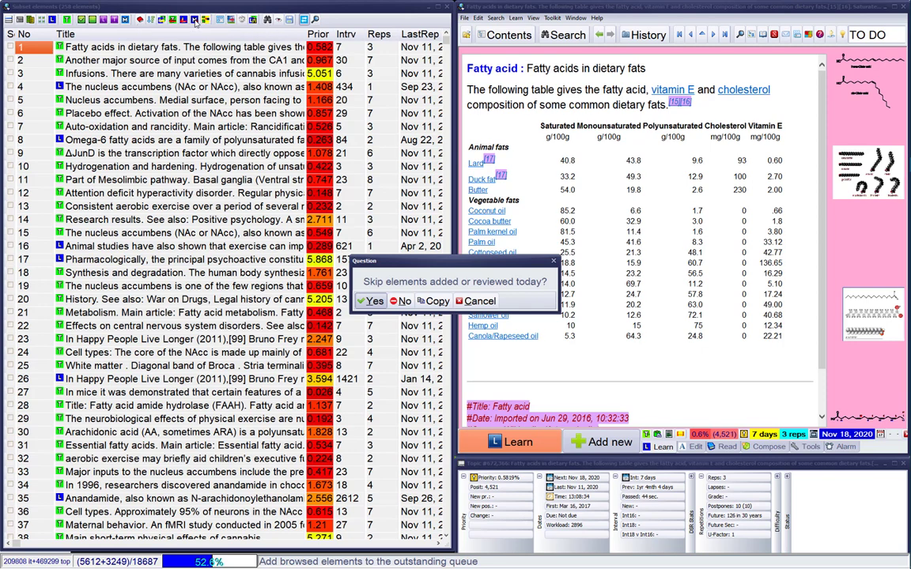
click(402, 301)
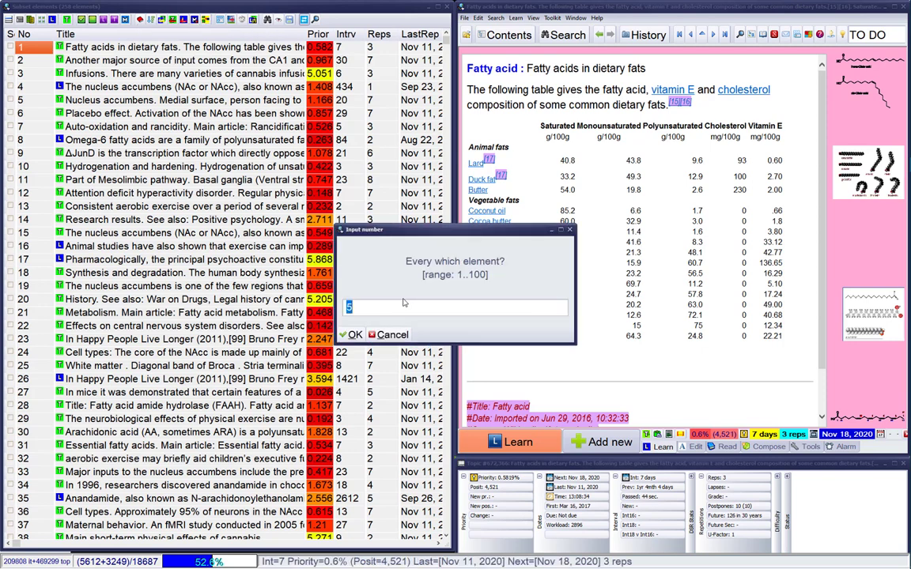
text(14)
click(356, 333)
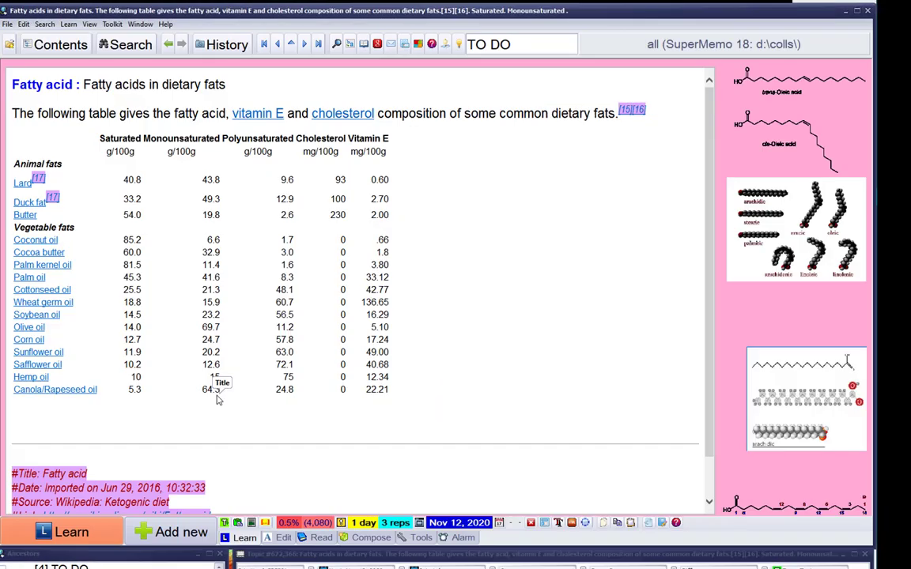
Step: Sift the Wikipedia import and tick Amide, Ethanolamine, Cannabinoid receptor and Gonadotropin
key(ctrl+shift+a)
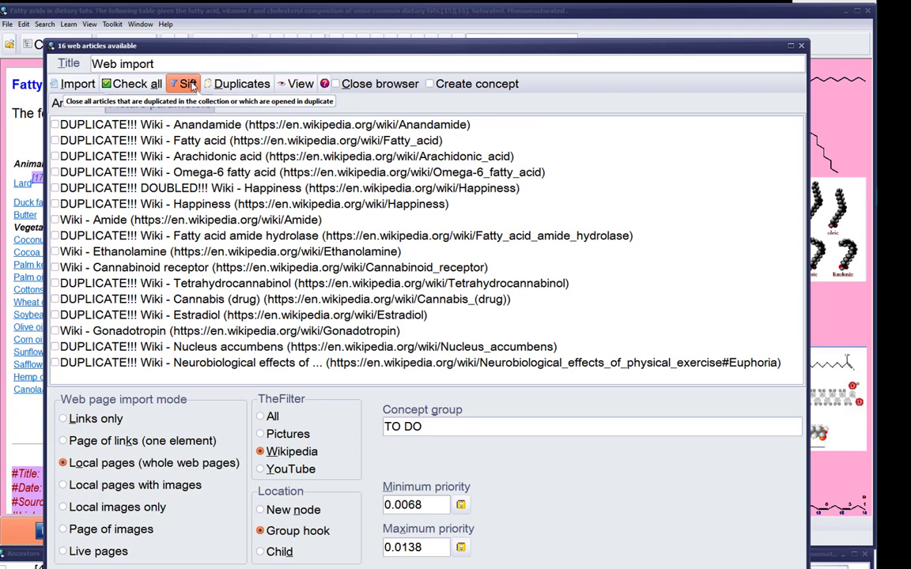
click(189, 84)
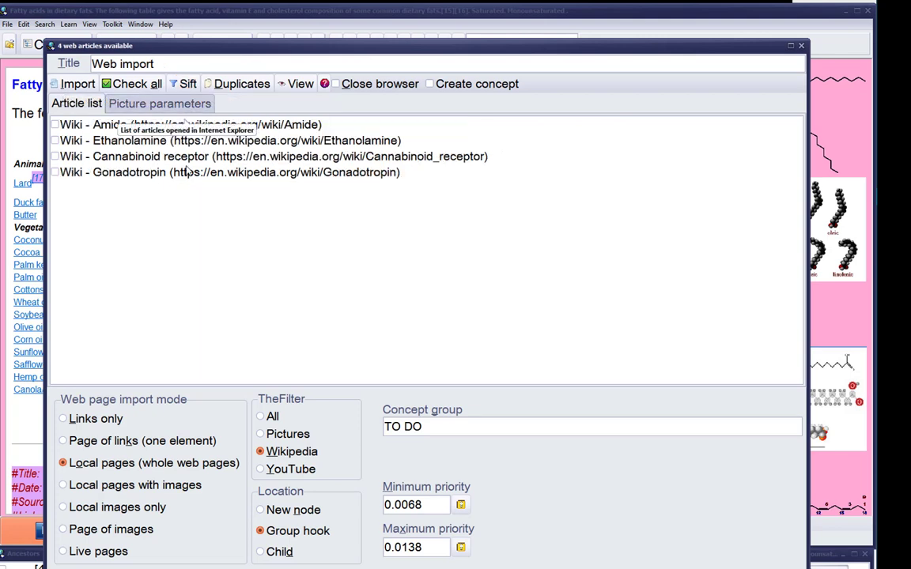
click(54, 124)
click(55, 140)
click(55, 155)
click(54, 172)
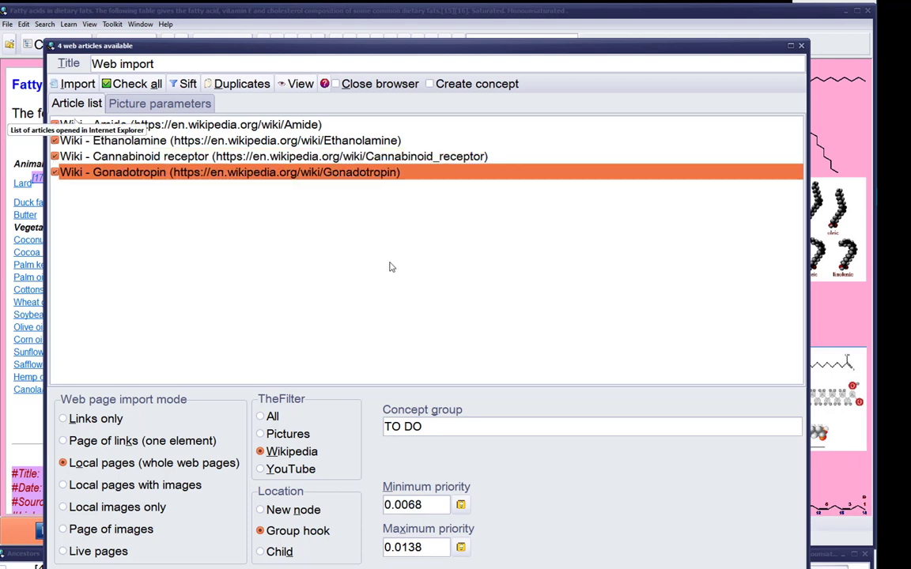
Step: Import the four articles into the Endorinology concept group, closing the browser afterwards
click(493, 428)
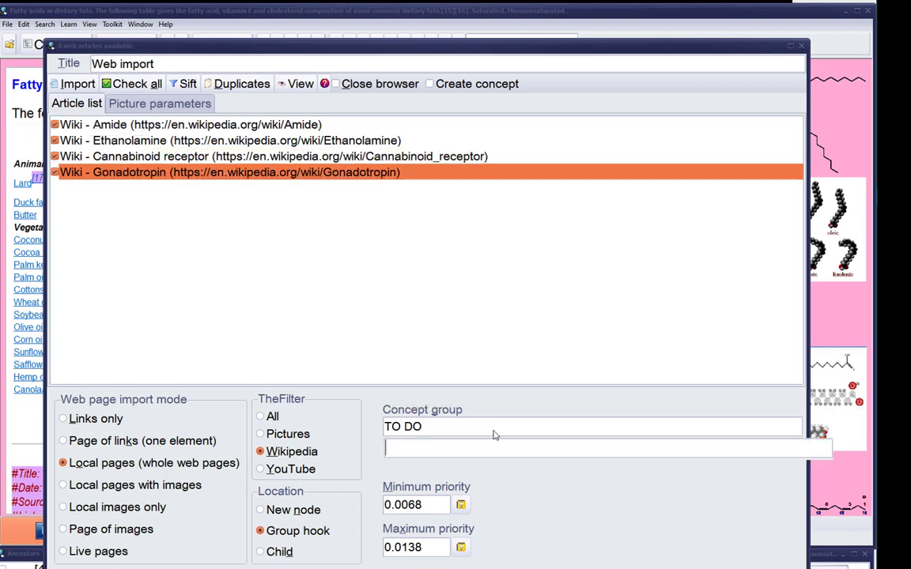
text(endo)
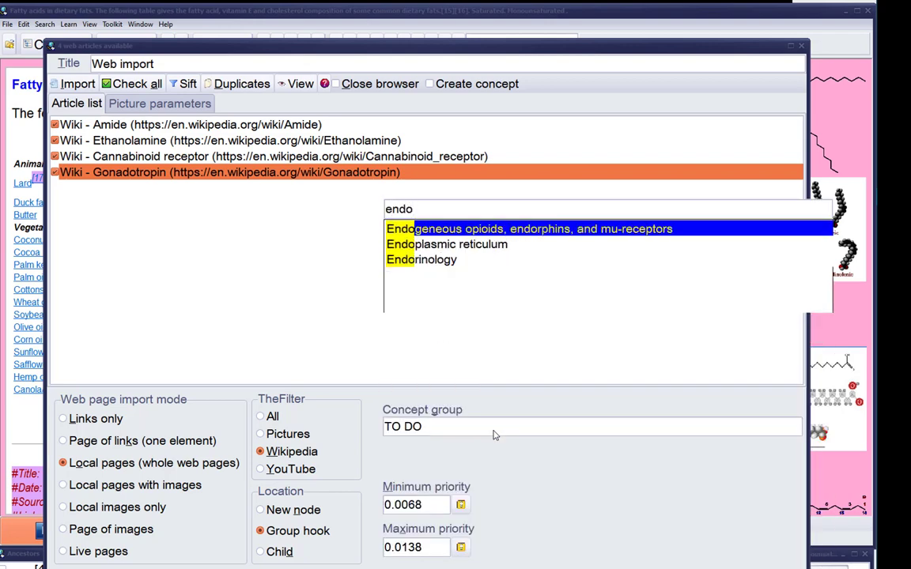
click(399, 260)
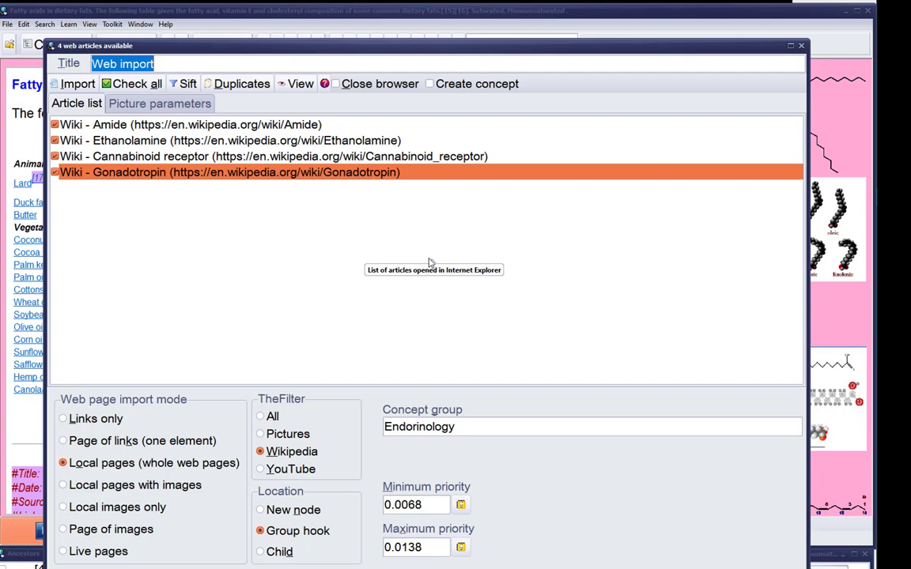
click(336, 84)
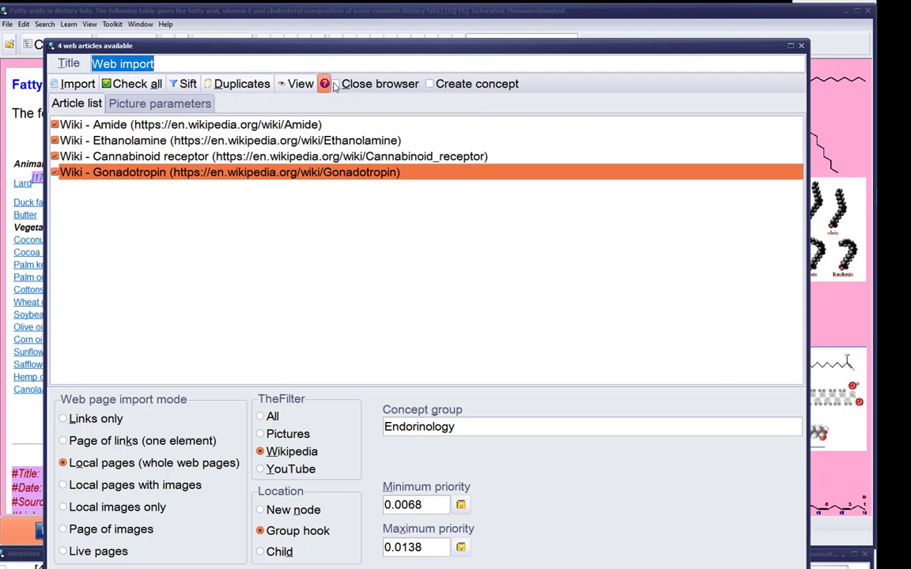
click(87, 83)
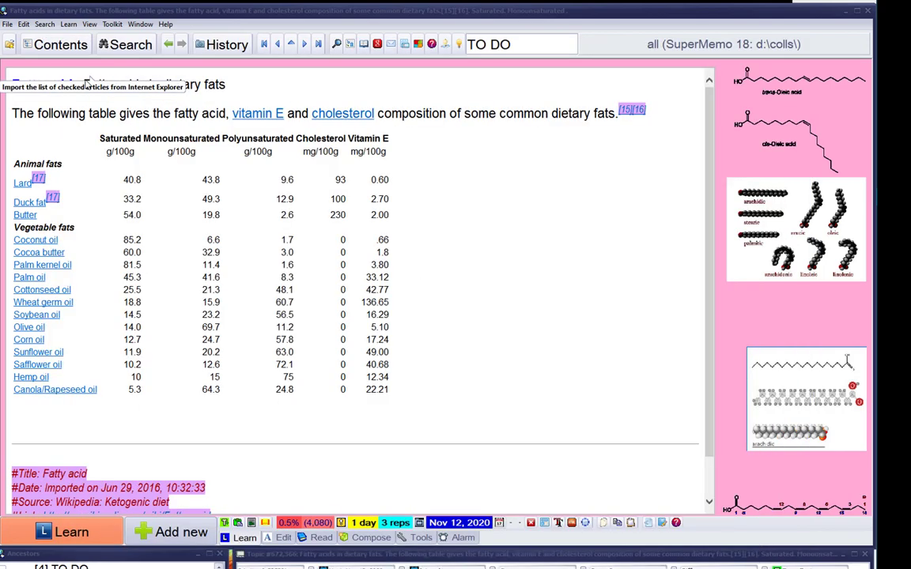